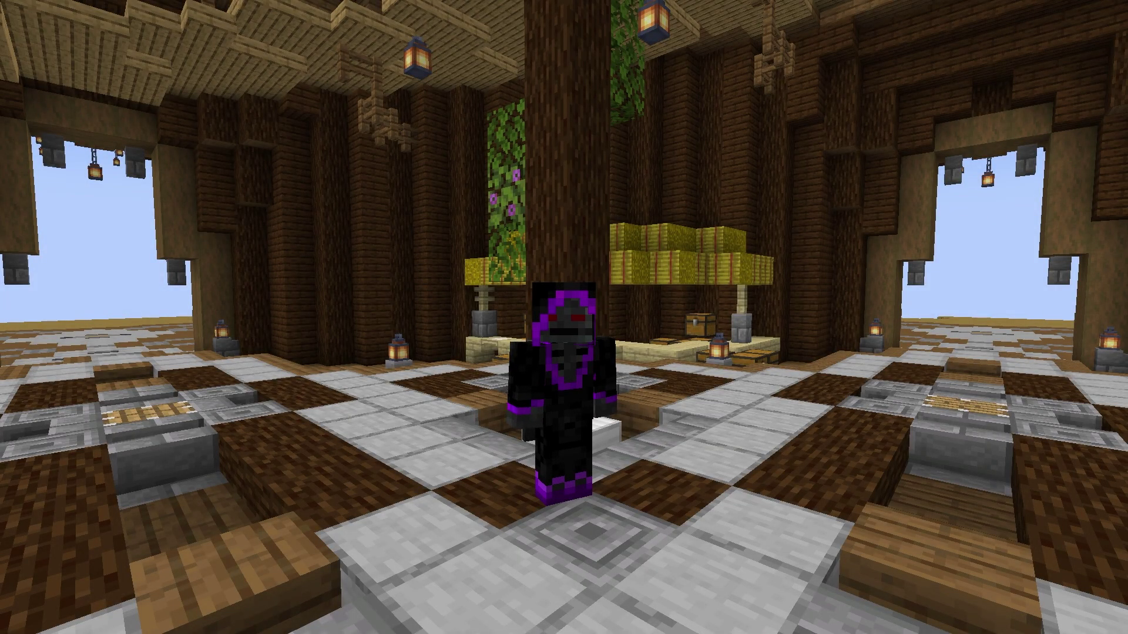
{"action": "key", "text": "s"}
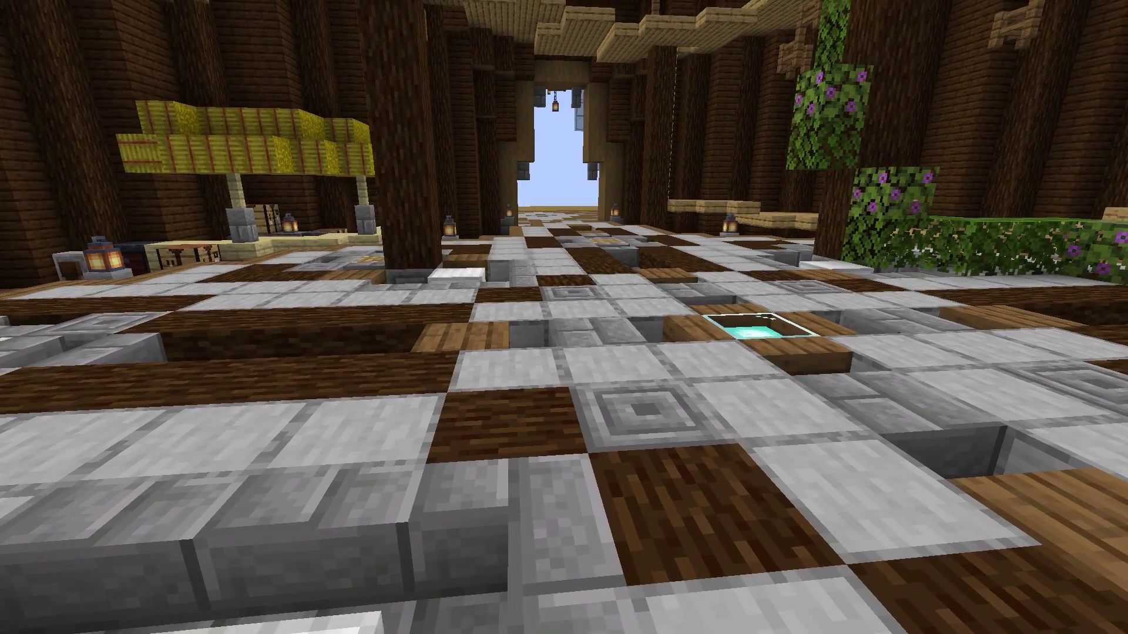
{"action": "key", "text": "F1"}
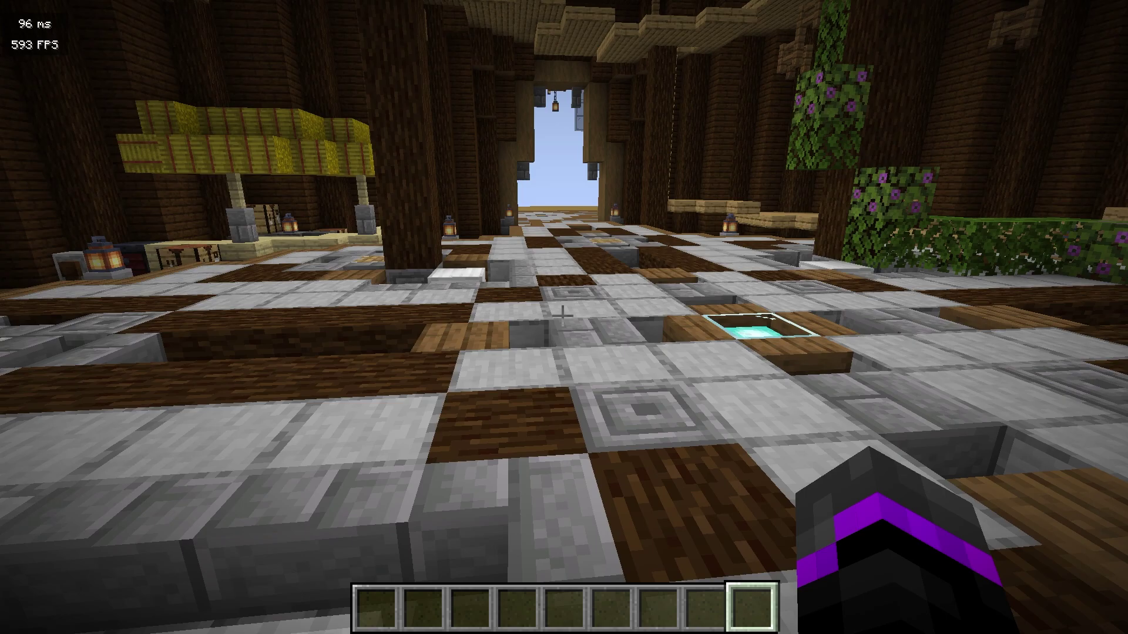
{"action": "key", "text": "w"}
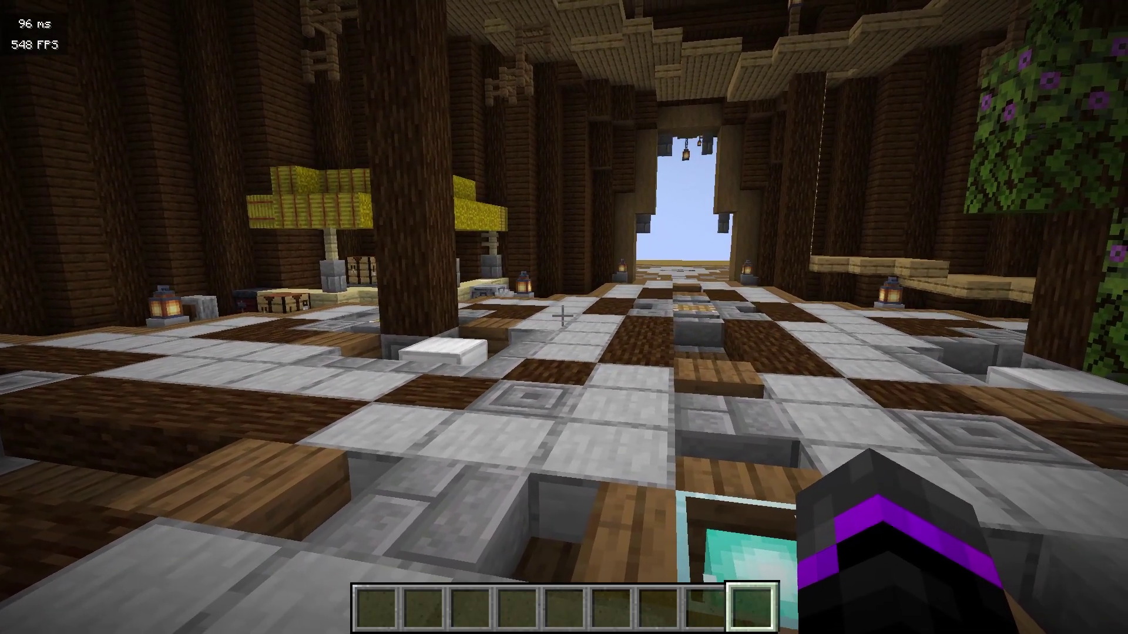
{"action": "scroll", "coordinate": [562, 315], "scroll_direction": "up", "scroll_amount": 1}
{"action": "key", "text": "a"}
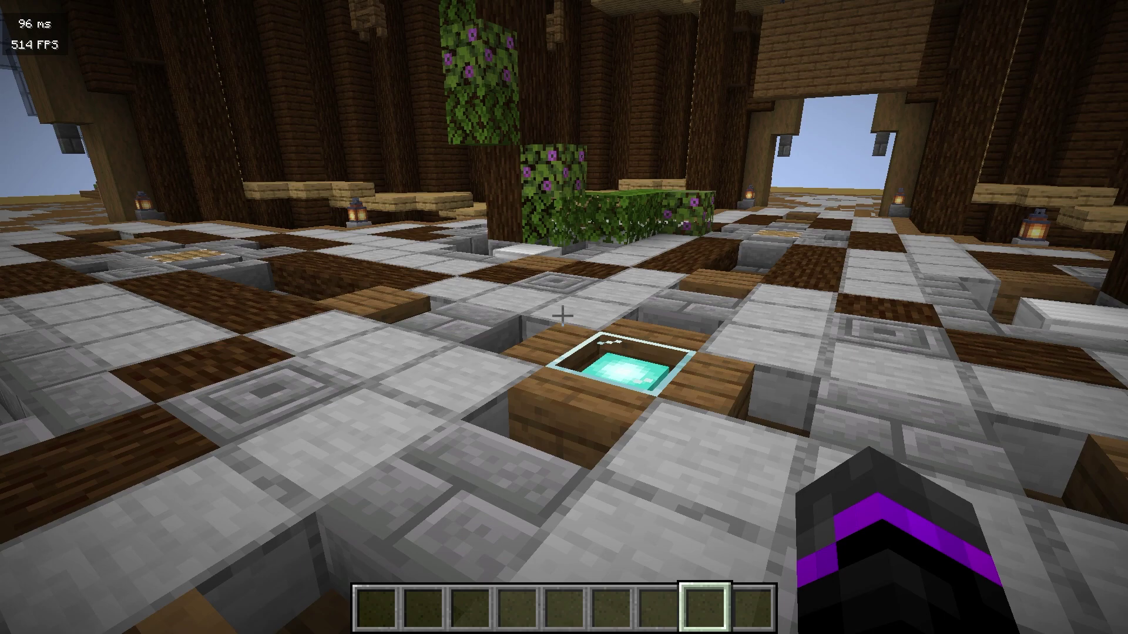
- Play the existing spawn animotion with the command /am play spawn
{"action": "type", "text": "anim"}
{"action": "key", "text": "BackSpace"}
{"action": "key", "text": "BackSpace"}
{"action": "key", "text": "BackSpace"}
{"action": "type", "text": "m"}
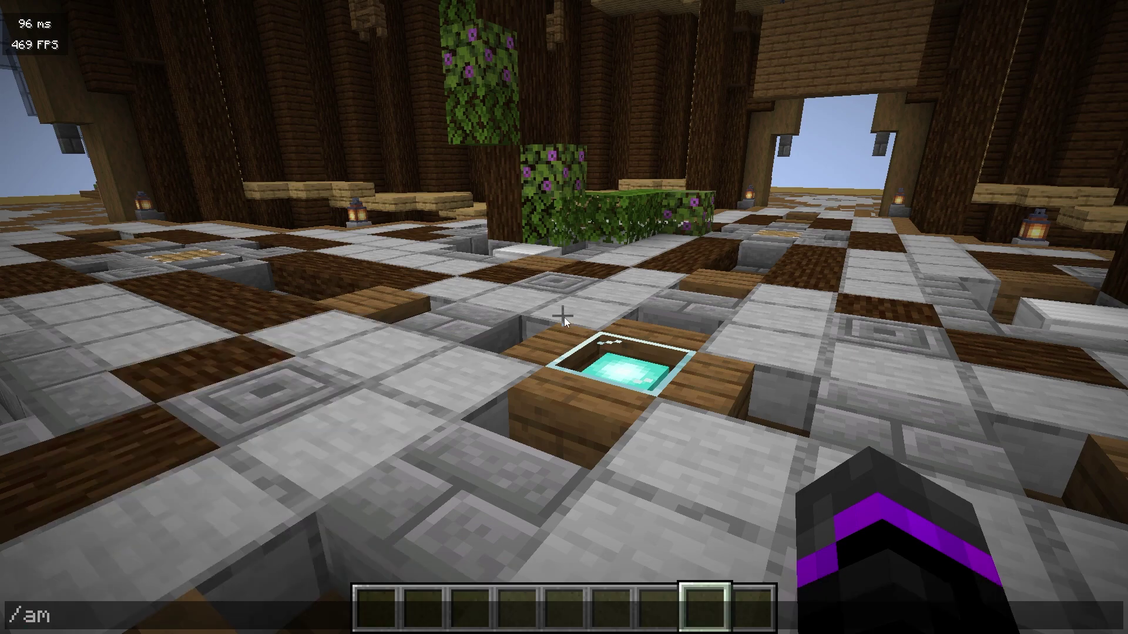
{"action": "type", "text": " play "}
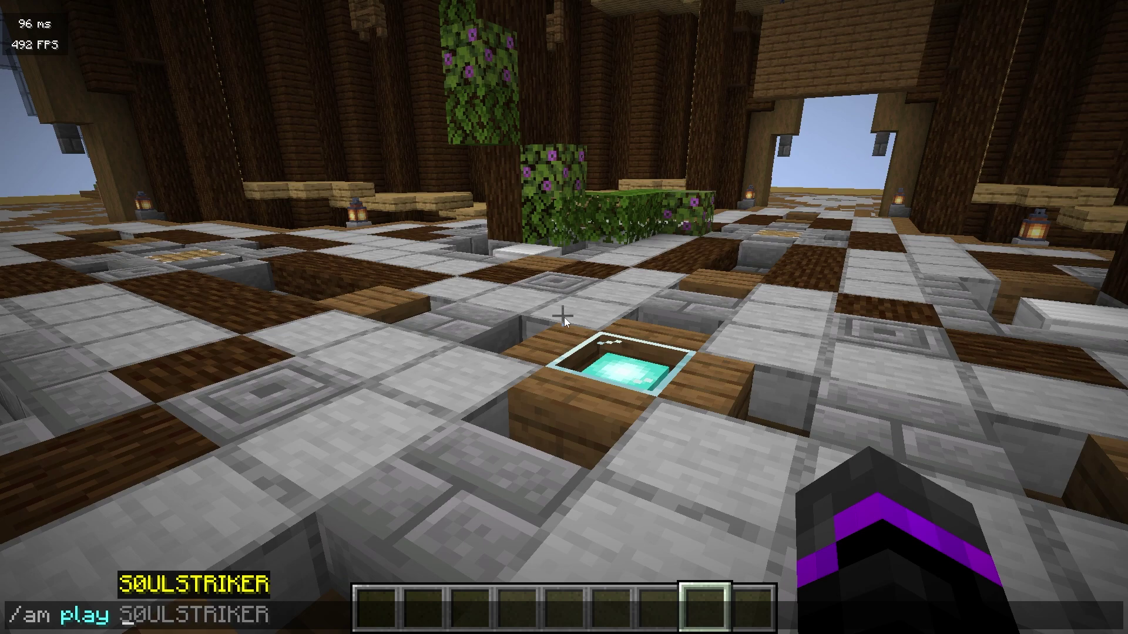
{"action": "type", "text": "spawn"}
{"action": "key", "text": "Return"}
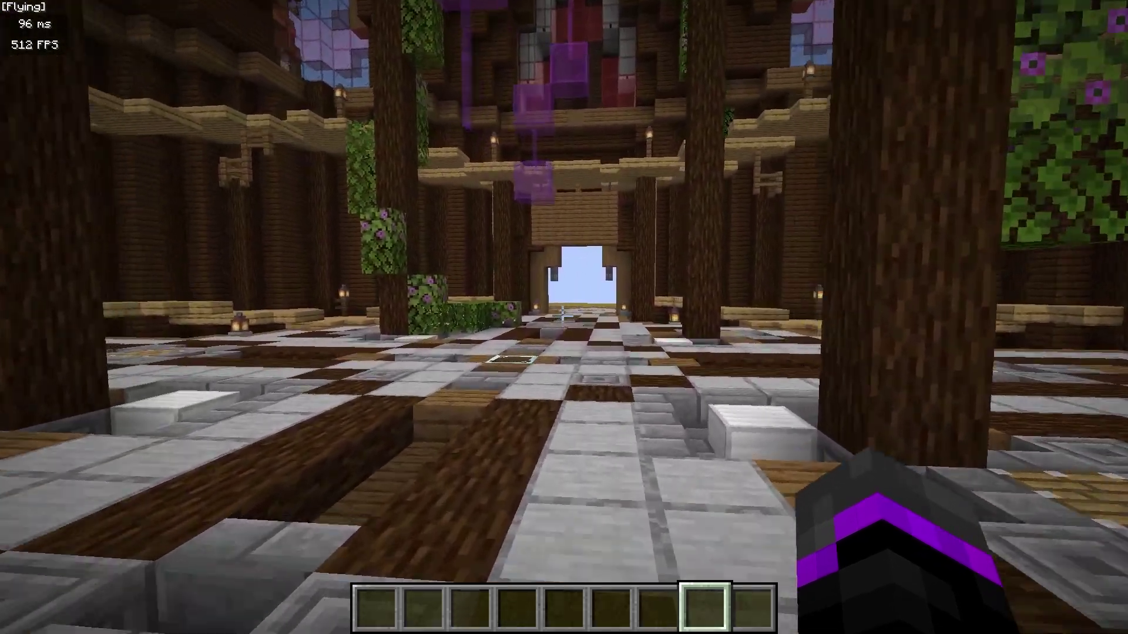
{"action": "key", "text": "w"}
{"action": "key", "text": "shift"}
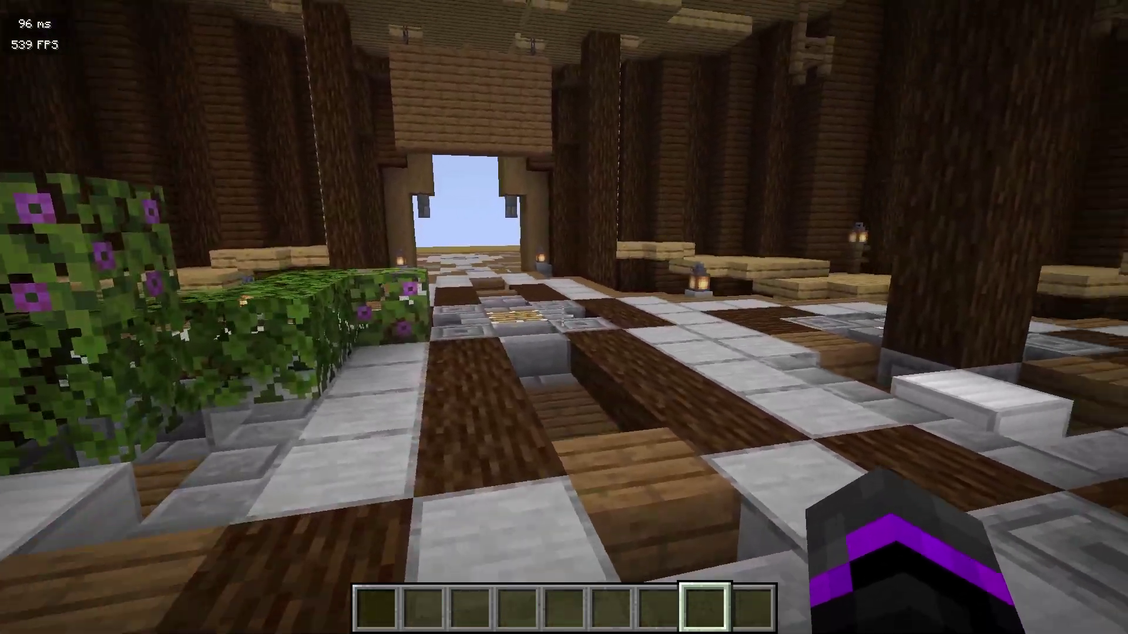
{"action": "key", "text": "w"}
{"action": "key", "text": "a"}
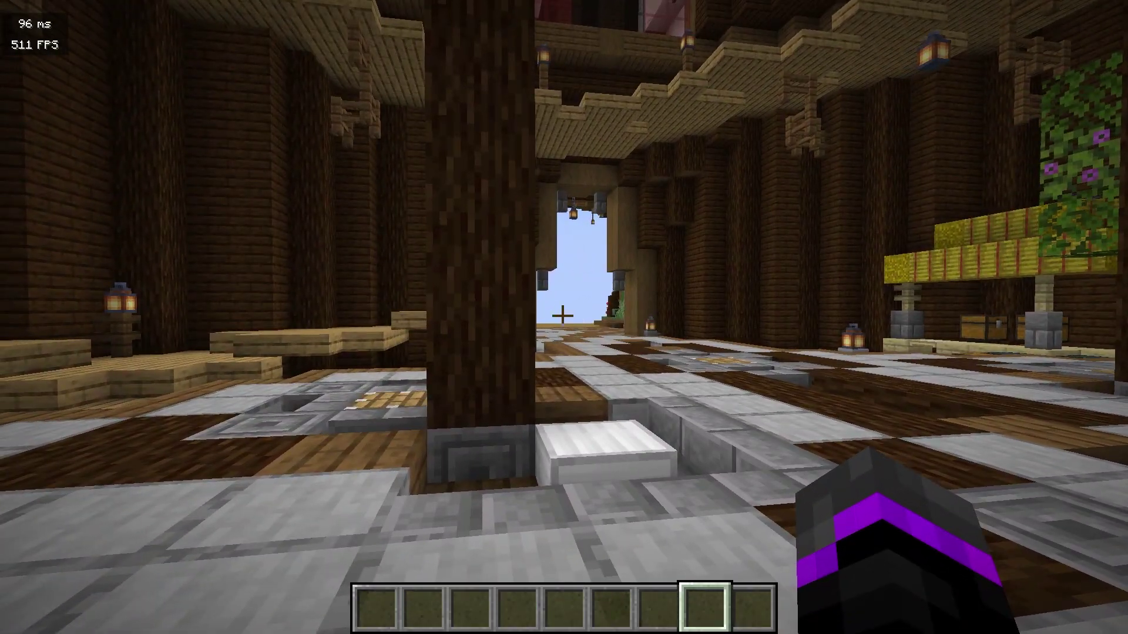
{"action": "key", "text": "w"}
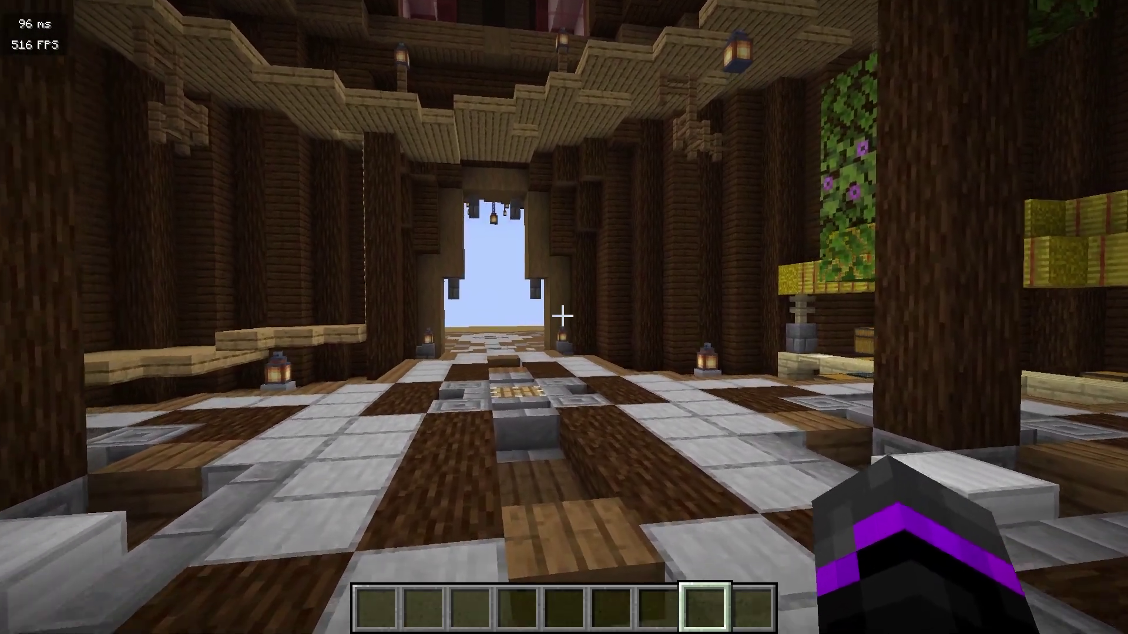
{"action": "key", "text": "w"}
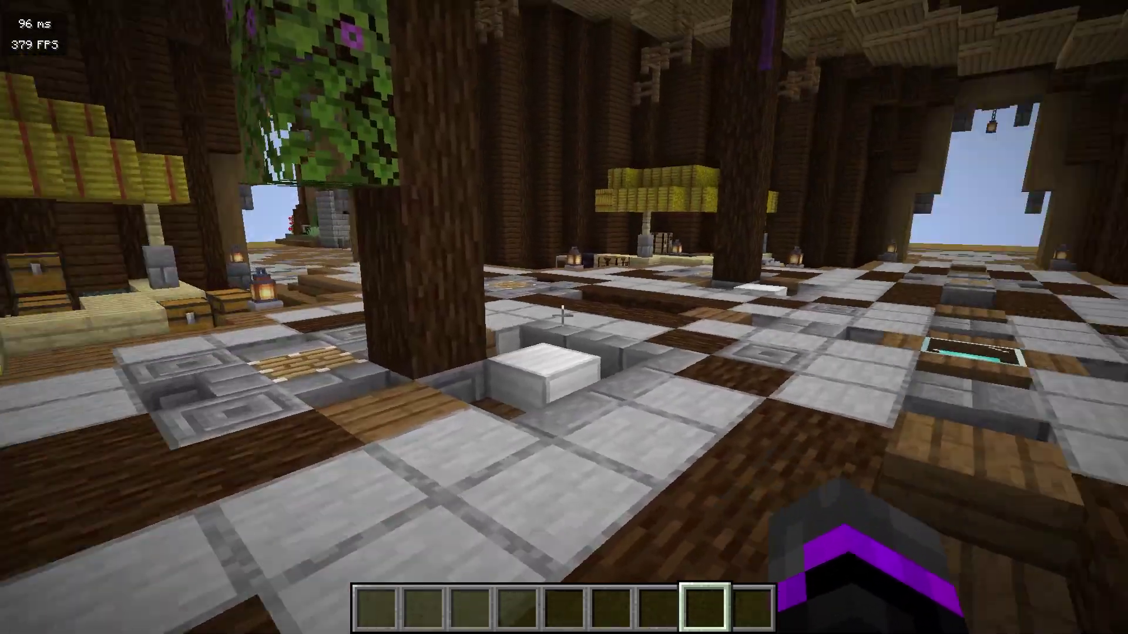
{"action": "key", "text": "w"}
{"action": "key", "text": "w"}
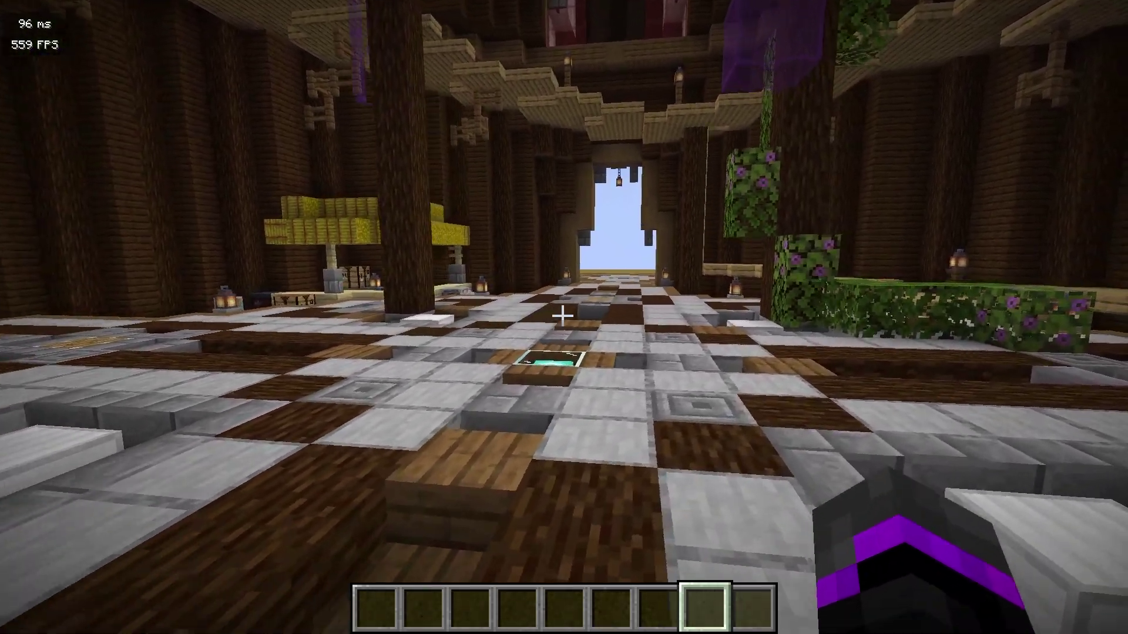
{"action": "key", "text": "w"}
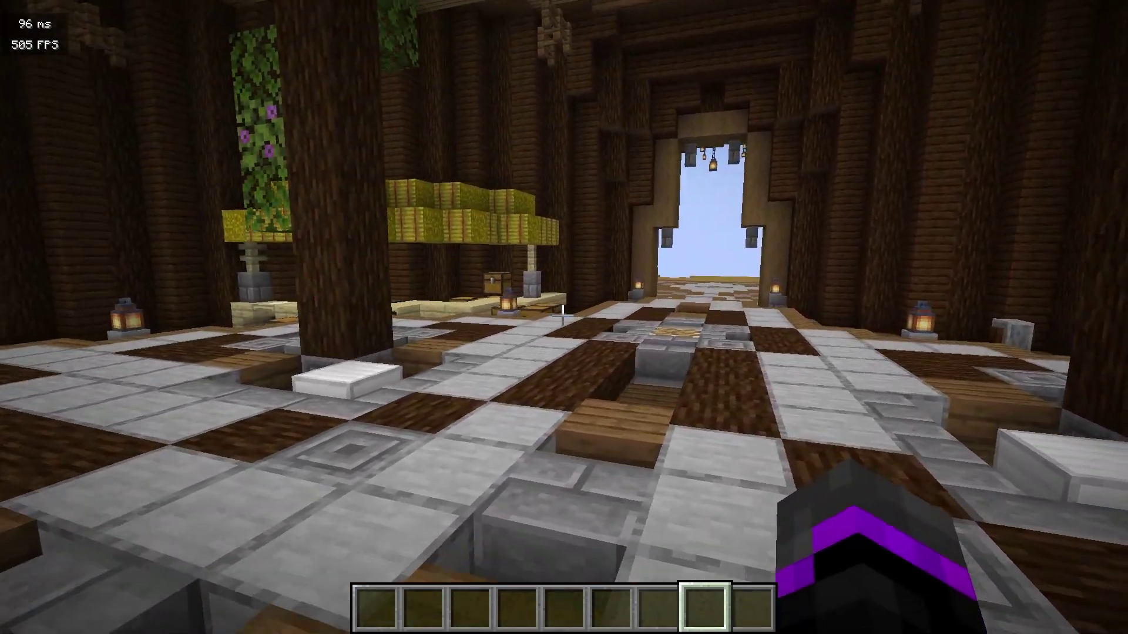
{"action": "key", "text": "w"}
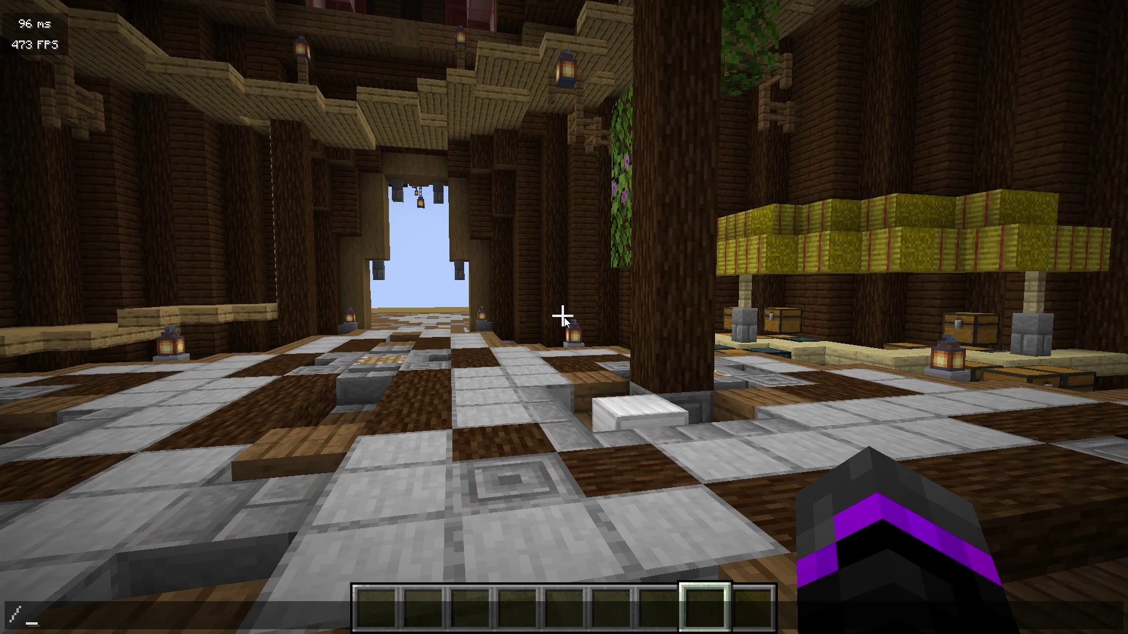
- Display the Animotion command help with /am and read its list of commands from the beginning
{"action": "type", "text": "am"}
{"action": "key", "text": "Tab"}
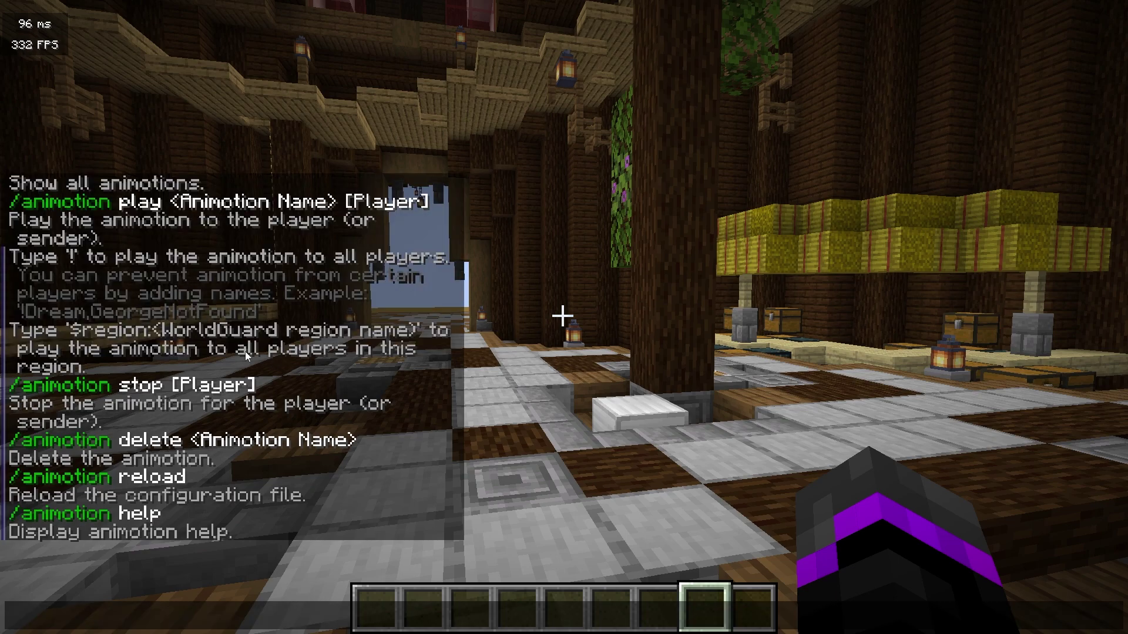
{"action": "scroll", "coordinate": [245, 351], "scroll_direction": "up", "scroll_amount": 1}
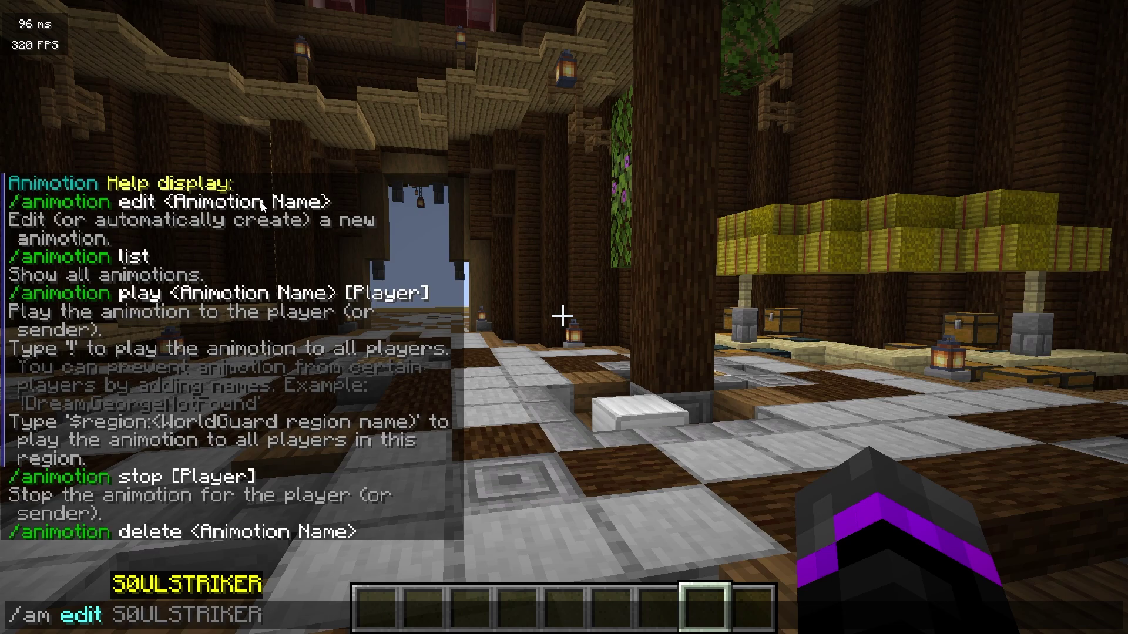
- Create an animotion named striker in edit mode with /am edit, and check what the step creation tool does
{"action": "key", "text": "Return"}
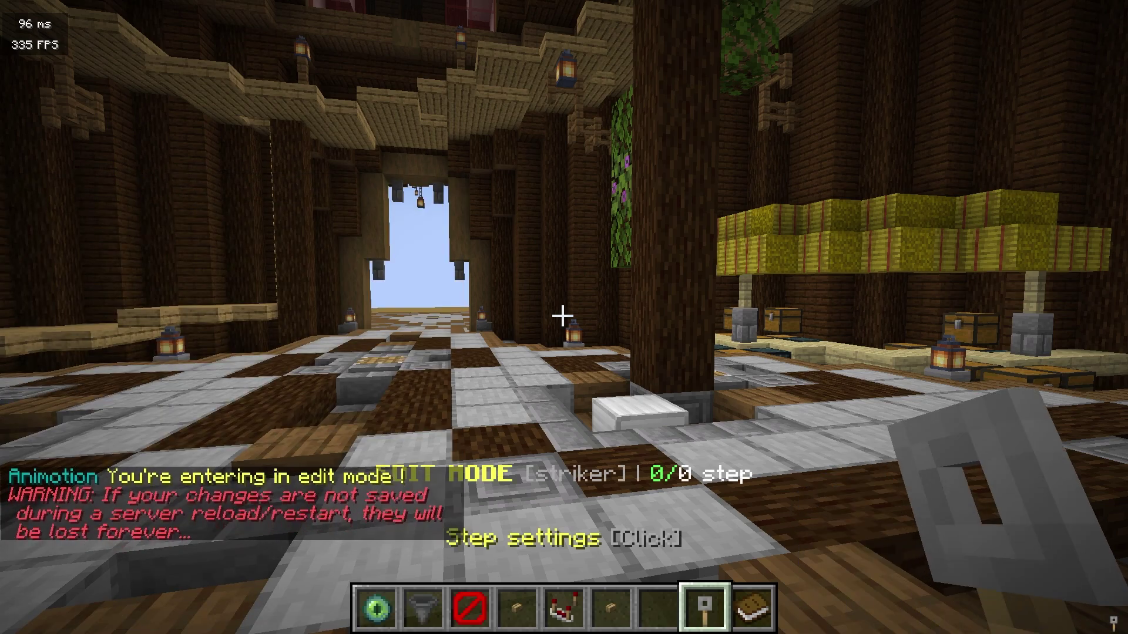
{"action": "key", "text": "e"}
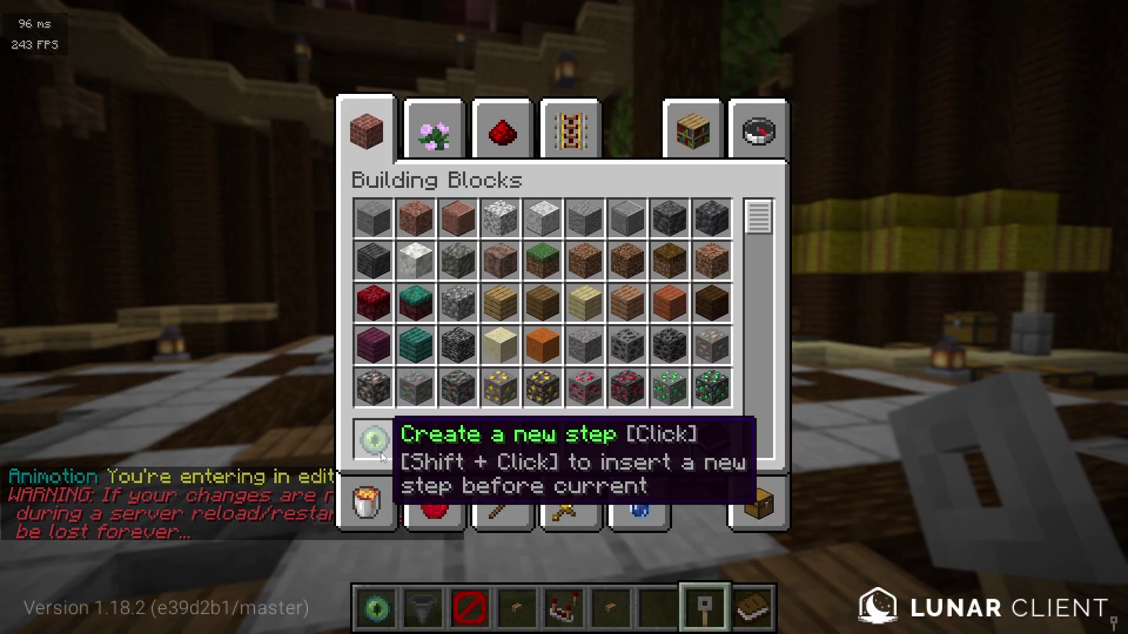
{"action": "key", "text": "e"}
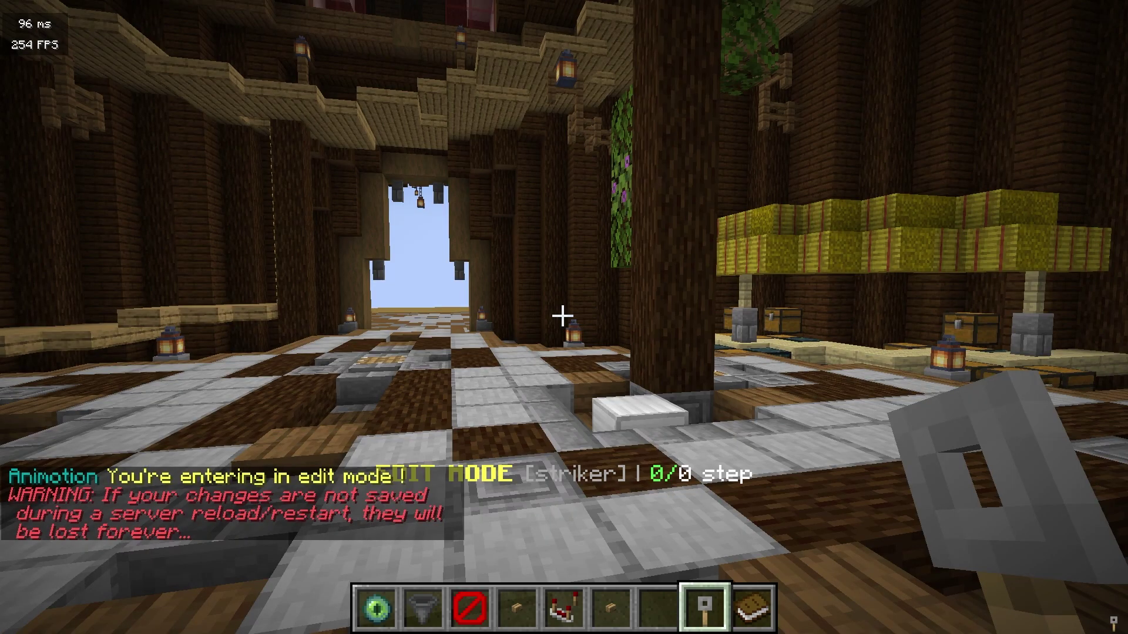
- Fly out of the hall to the ravine beside the bridge with the step creation tool and create the animotion's first step
{"action": "scroll", "coordinate": [564, 317], "scroll_direction": "up", "scroll_amount": 7}
{"action": "key", "text": "d"}
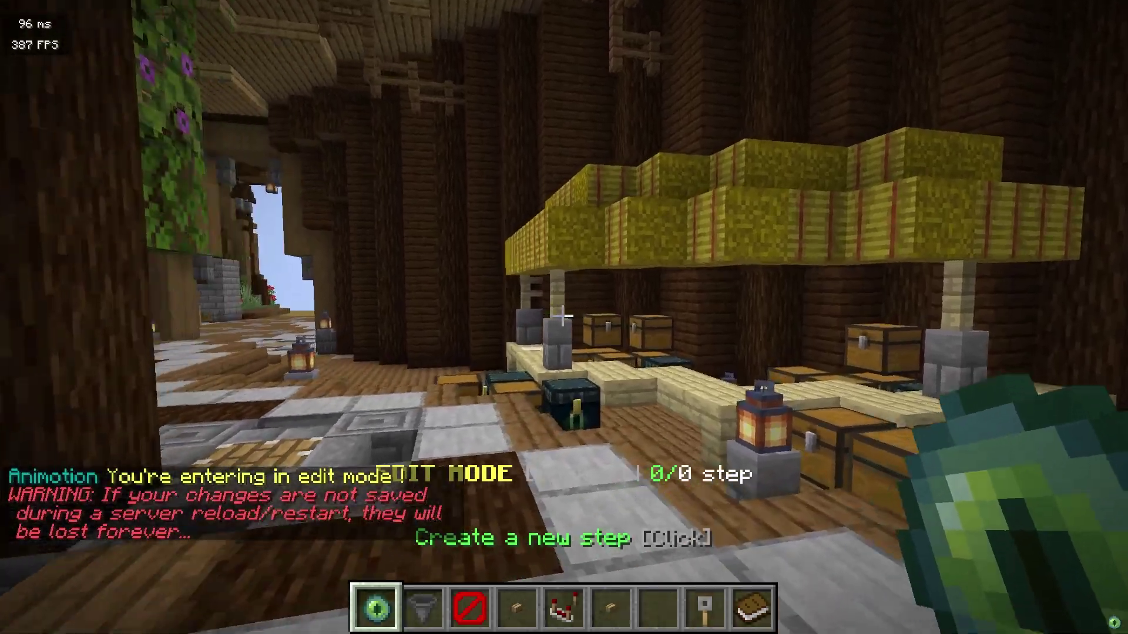
{"action": "key", "text": "w"}
{"action": "key", "text": "space"}
{"action": "key", "text": "space"}
{"action": "key", "text": "w"}
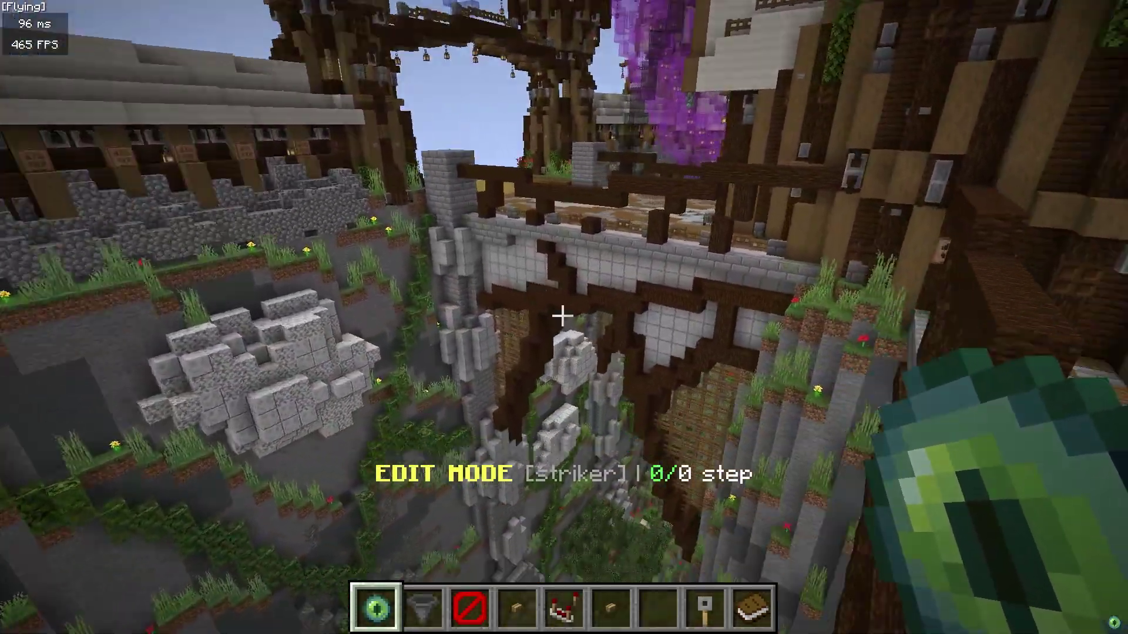
{"action": "key", "text": "shift"}
{"action": "key", "text": "shift"}
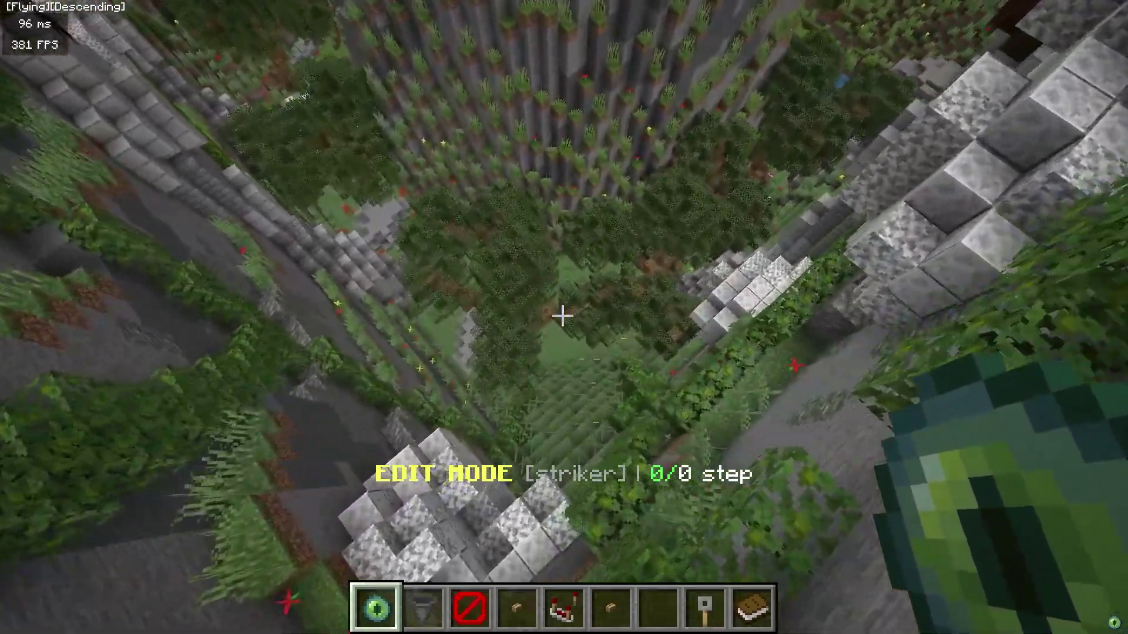
{"action": "key", "text": "space"}
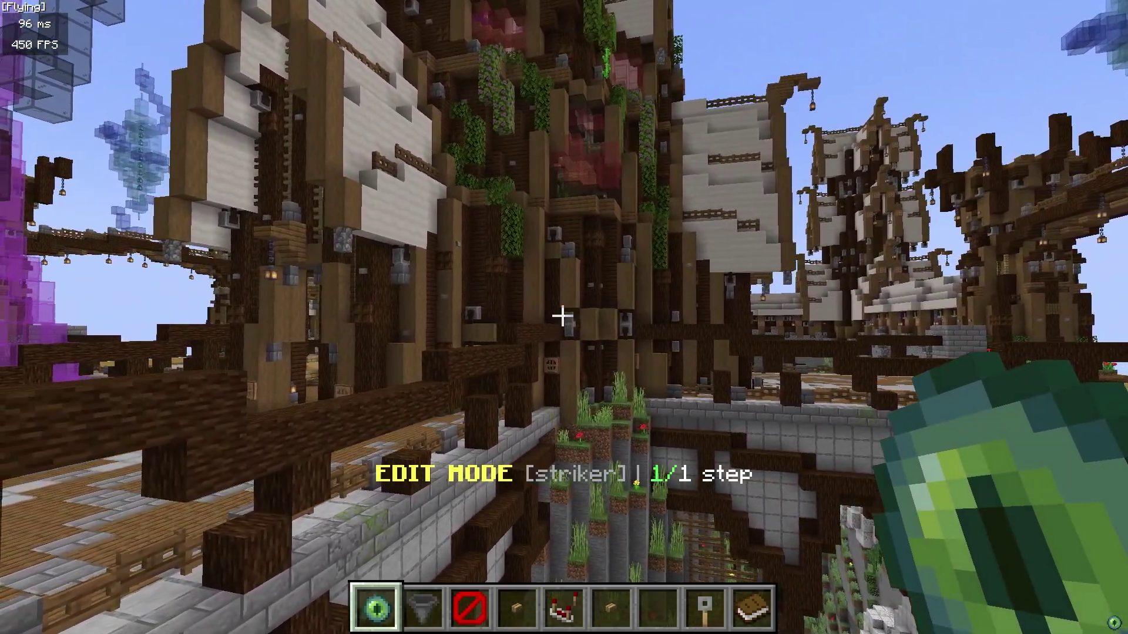
- Add three more steps to the striker animotion from different viewpoints around the ravine and the purple portal
{"action": "right_click", "coordinate": [562, 317]}
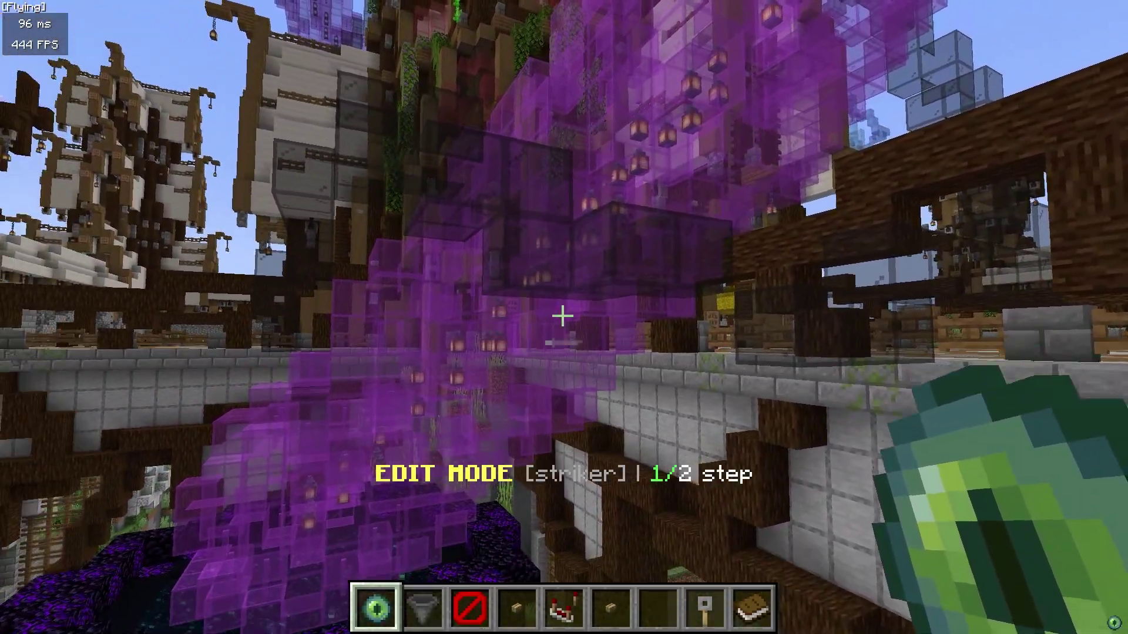
{"action": "right_click", "coordinate": [563, 317]}
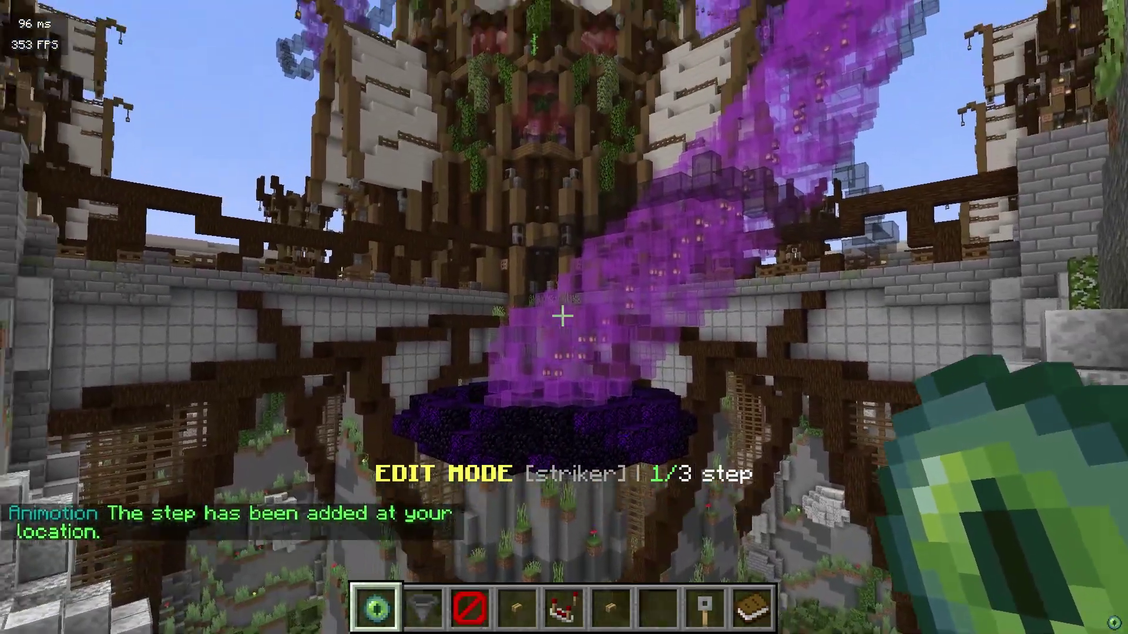
{"action": "right_click", "coordinate": [564, 317]}
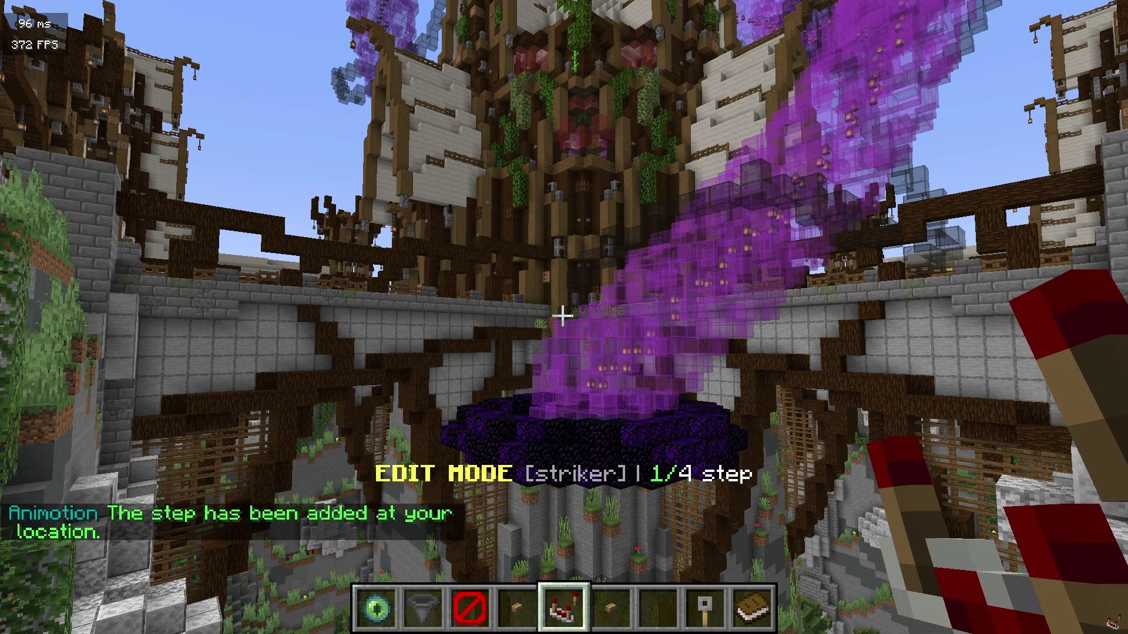
- Check the playback tool's description and play the whole striker animotion
{"action": "key", "text": "e"}
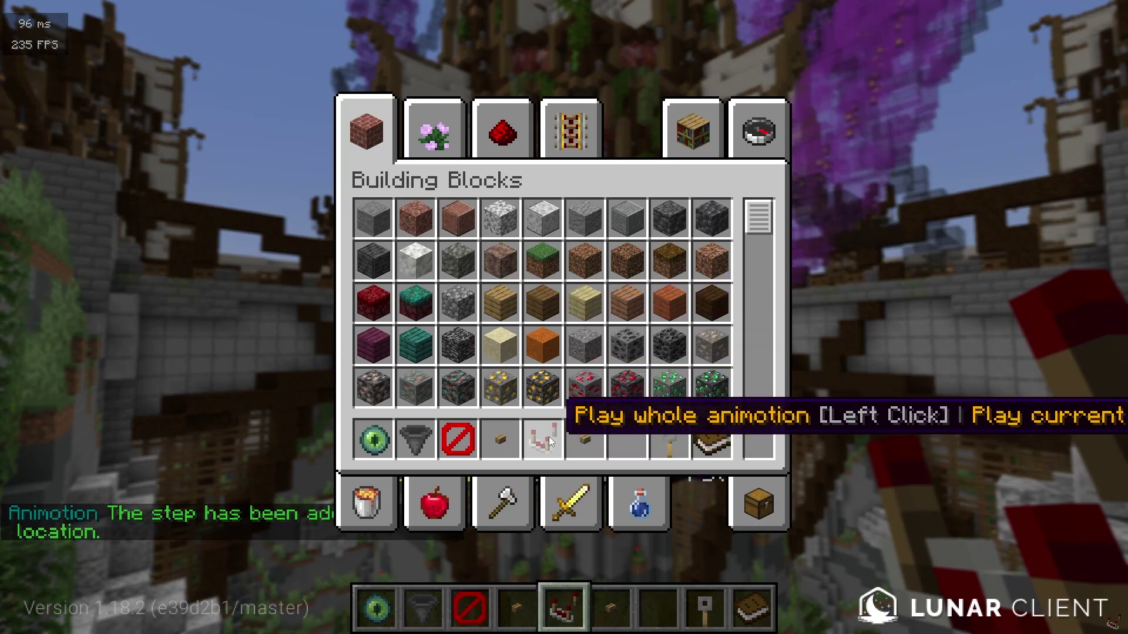
{"action": "key", "text": "e"}
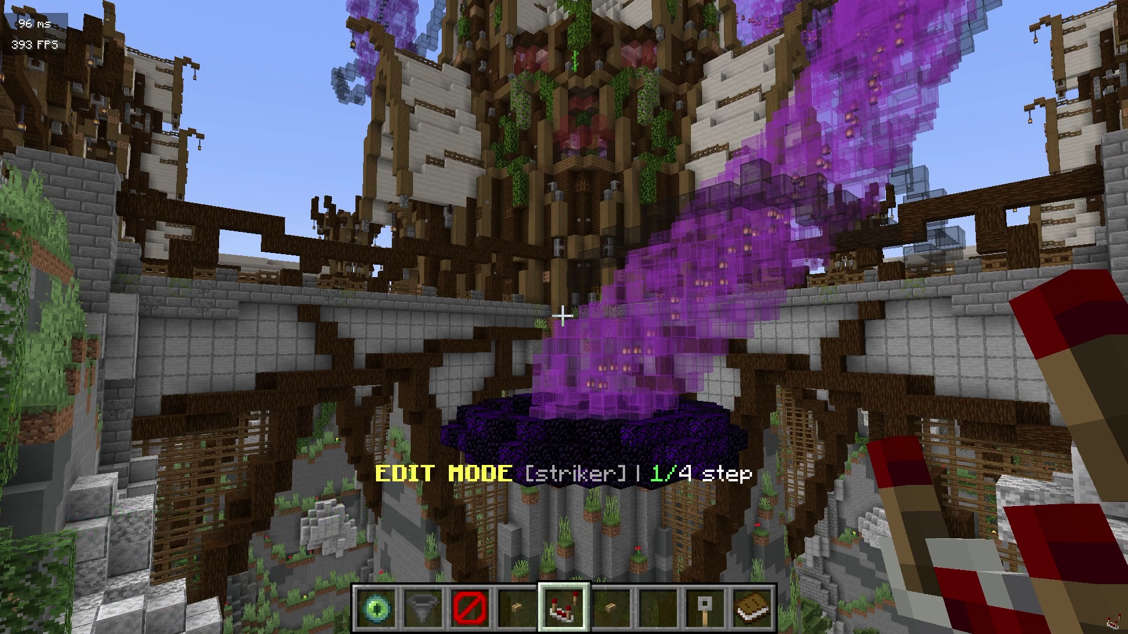
{"action": "left_click", "coordinate": [562, 317]}
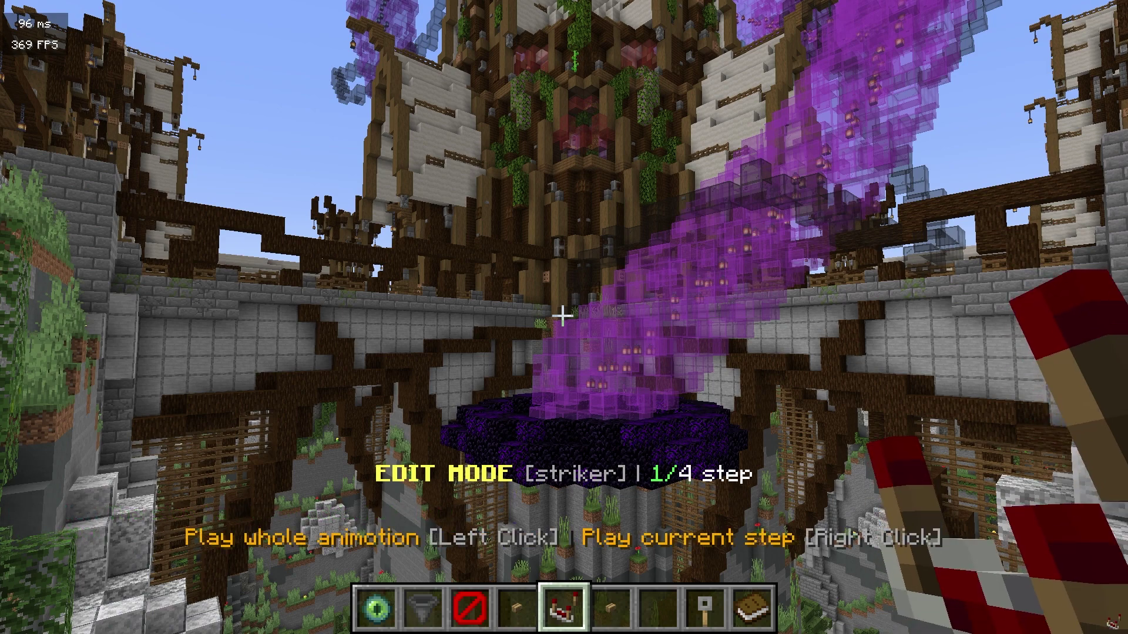
{"action": "left_click", "coordinate": [563, 317]}
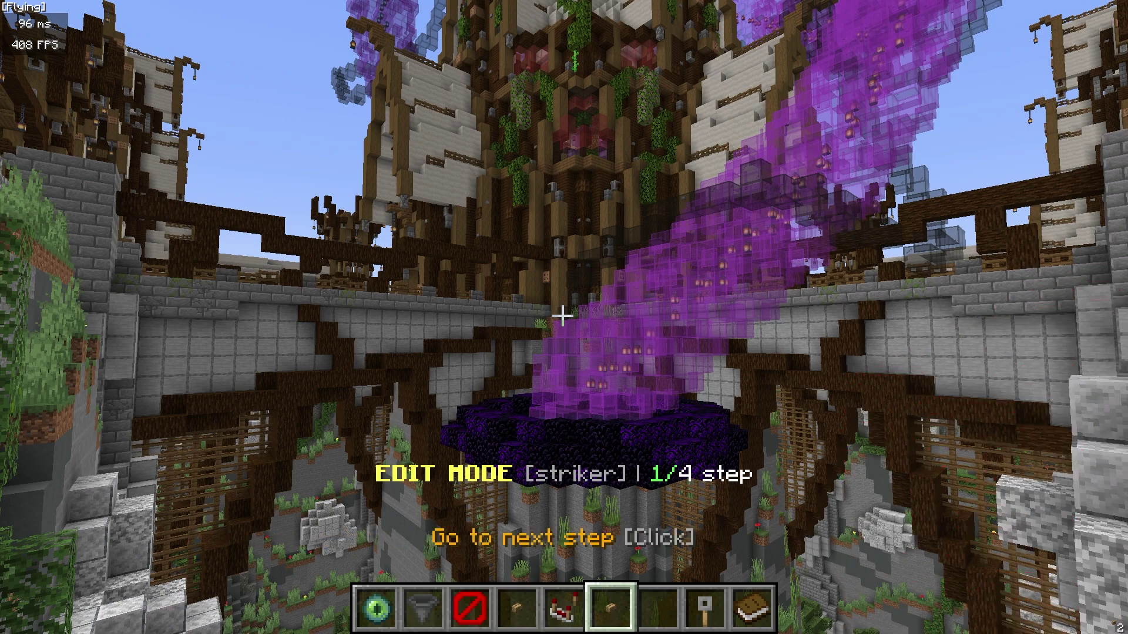
- Go through steps 2, 3 and 4 of the striker animotion in turn and view their positions and path
{"action": "key", "text": "w"}
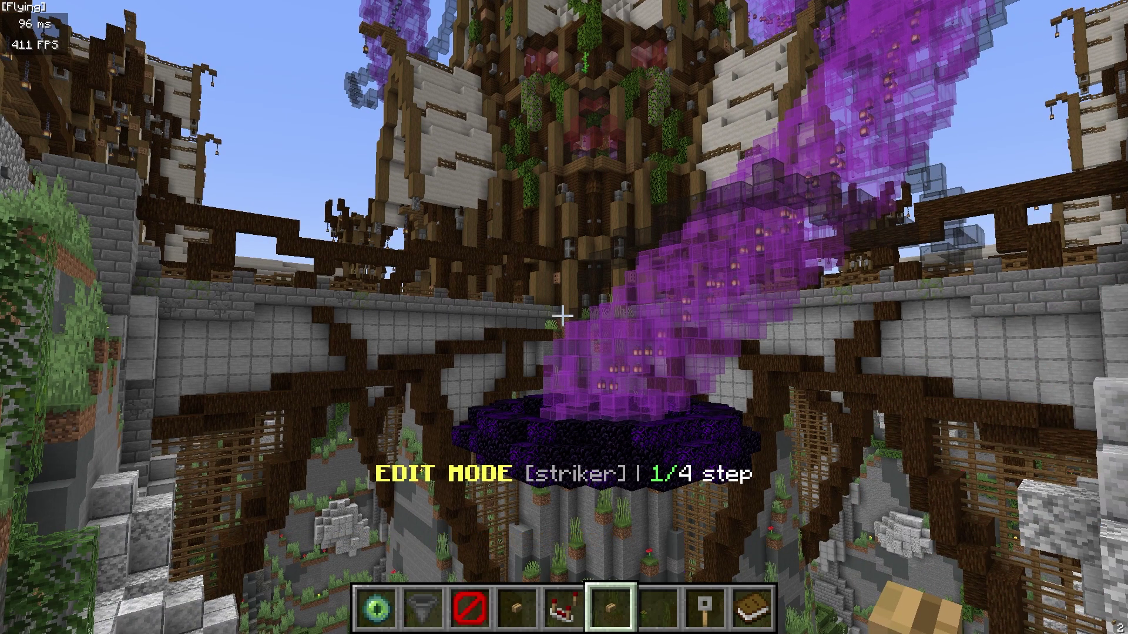
{"action": "right_click", "coordinate": [563, 317]}
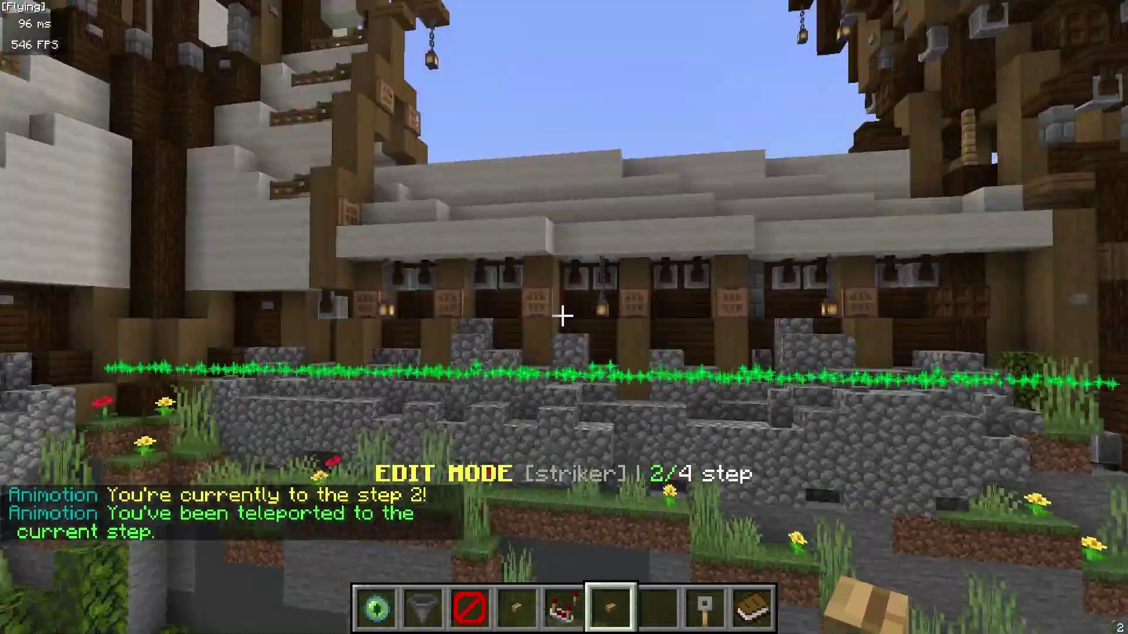
{"action": "right_click", "coordinate": [562, 317]}
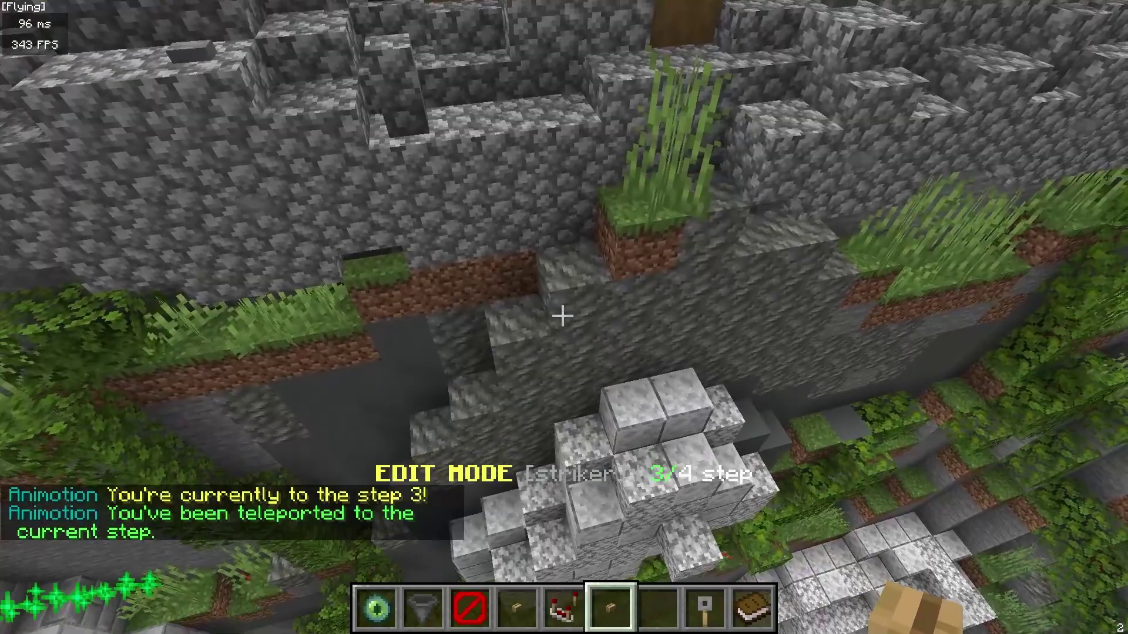
{"action": "right_click", "coordinate": [564, 316]}
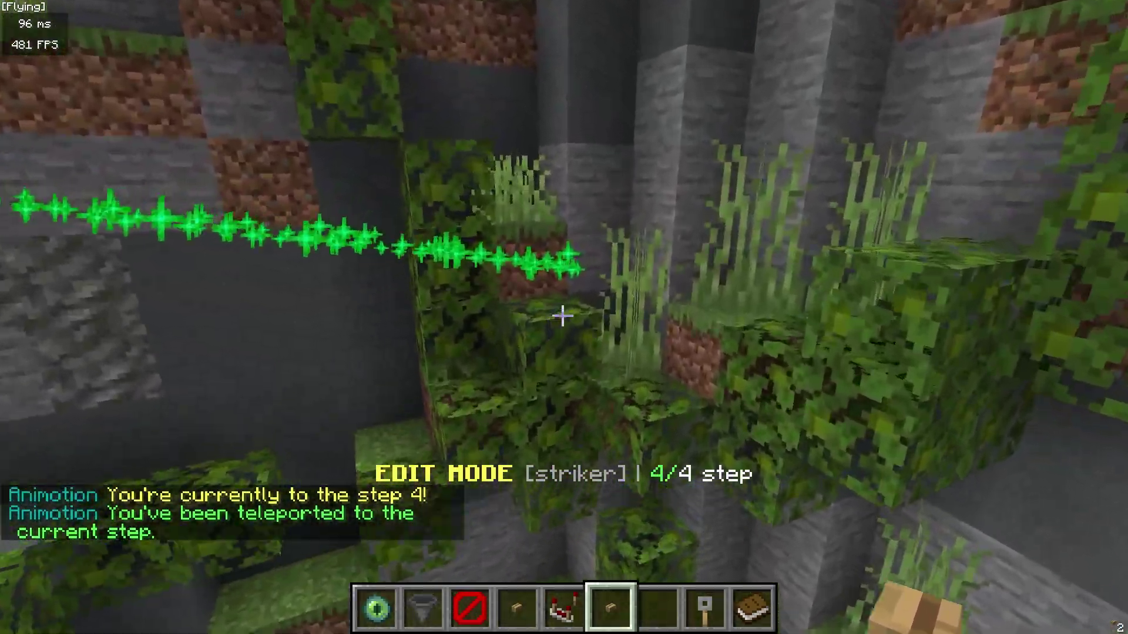
{"action": "key", "text": "shift"}
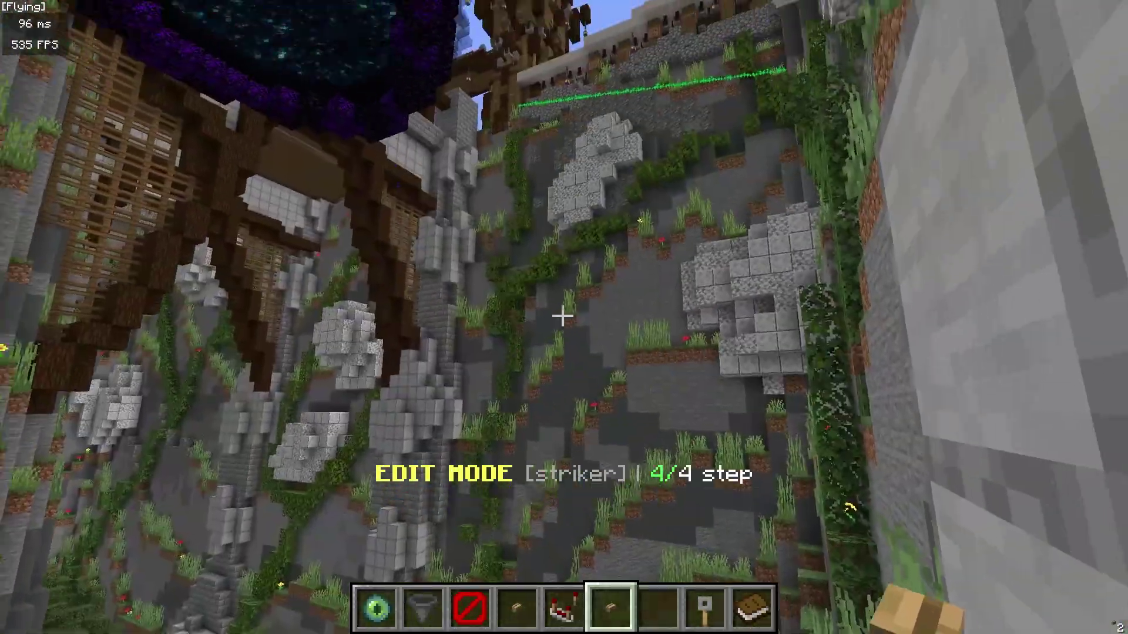
- Add a fifth step to the striker animotion from a lower viewpoint facing the purple portal, and play only the current step
{"action": "key", "text": "shift"}
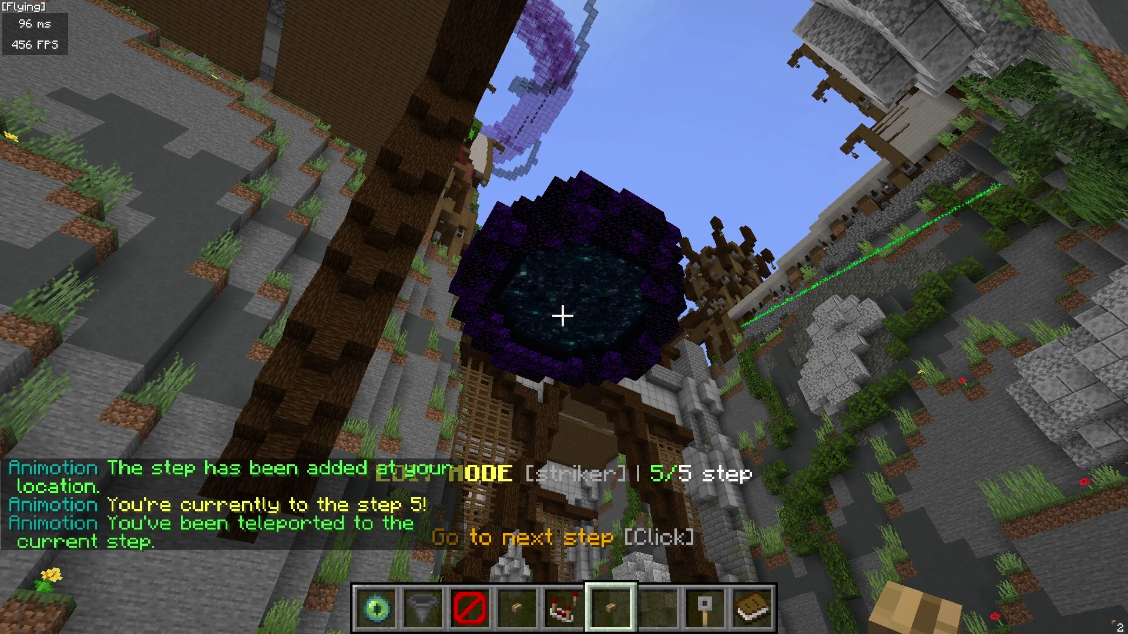
{"action": "key", "text": "a"}
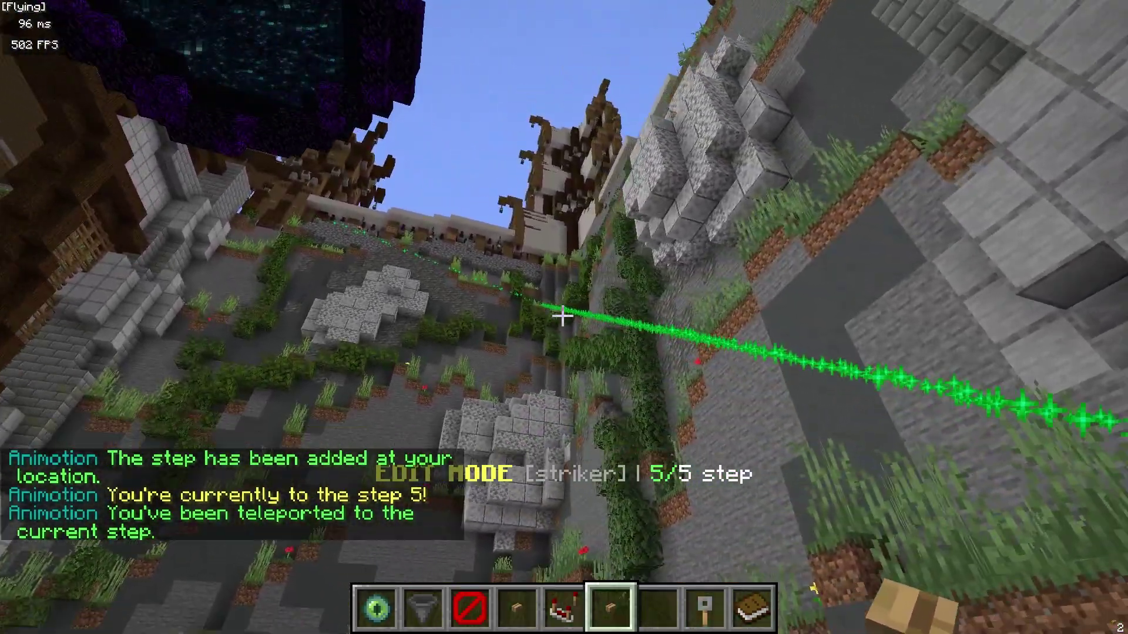
{"action": "scroll", "coordinate": [564, 318], "scroll_direction": "up", "scroll_amount": 1}
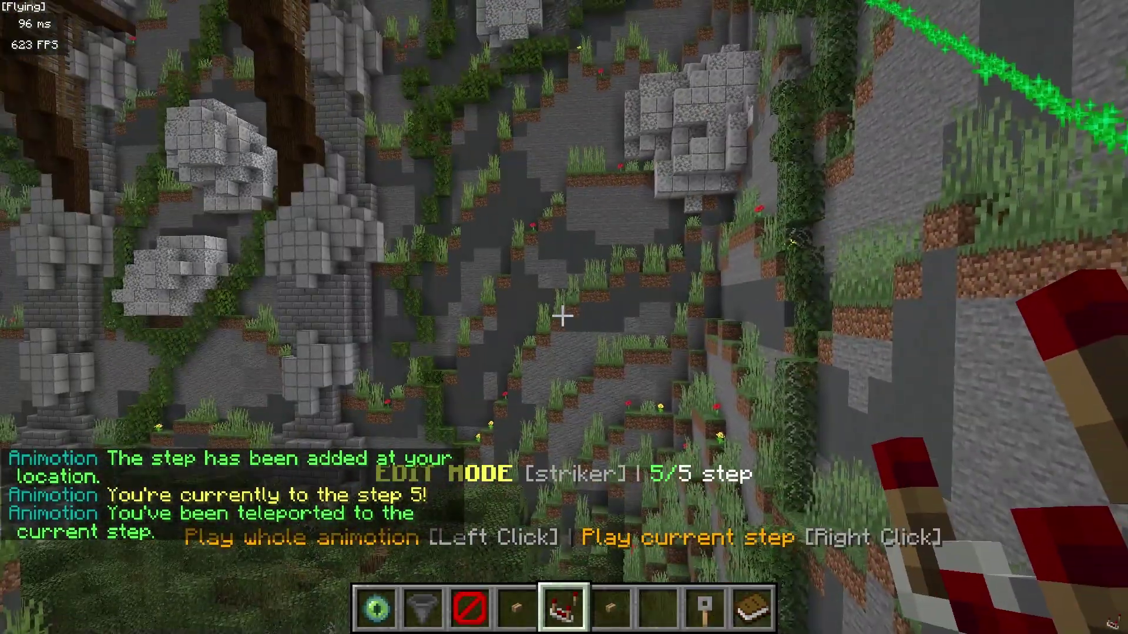
{"action": "right_click", "coordinate": [564, 317]}
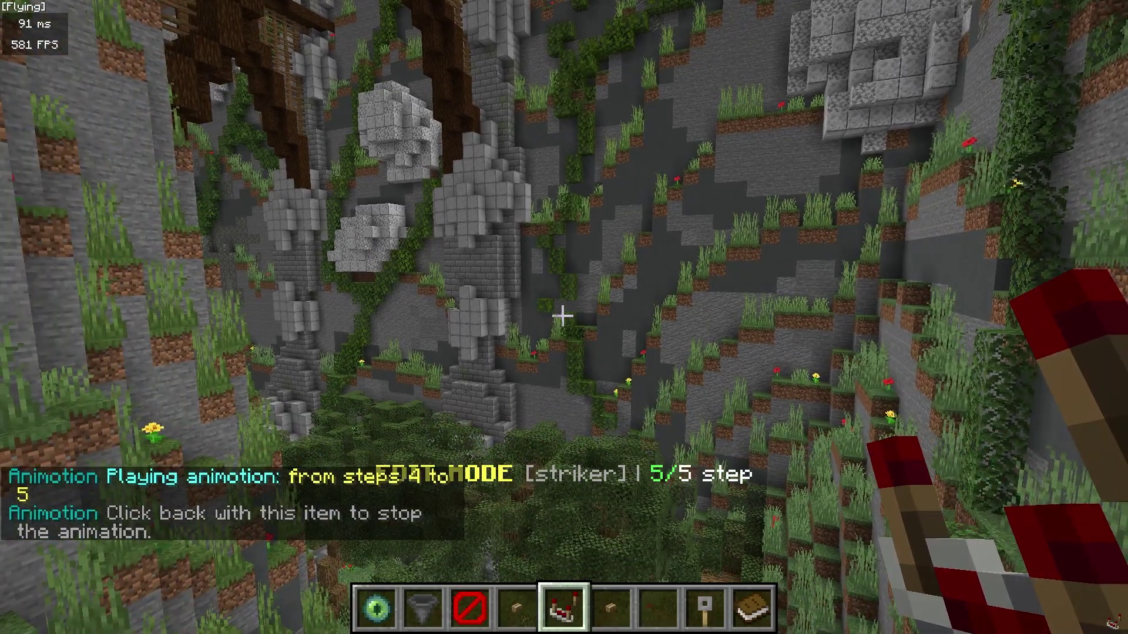
{"action": "scroll", "coordinate": [563, 316], "scroll_direction": "up", "scroll_amount": 1}
{"action": "scroll", "coordinate": [563, 317], "scroll_direction": "down", "scroll_amount": 2}
{"action": "scroll", "coordinate": [562, 316], "scroll_direction": "up", "scroll_amount": 4}
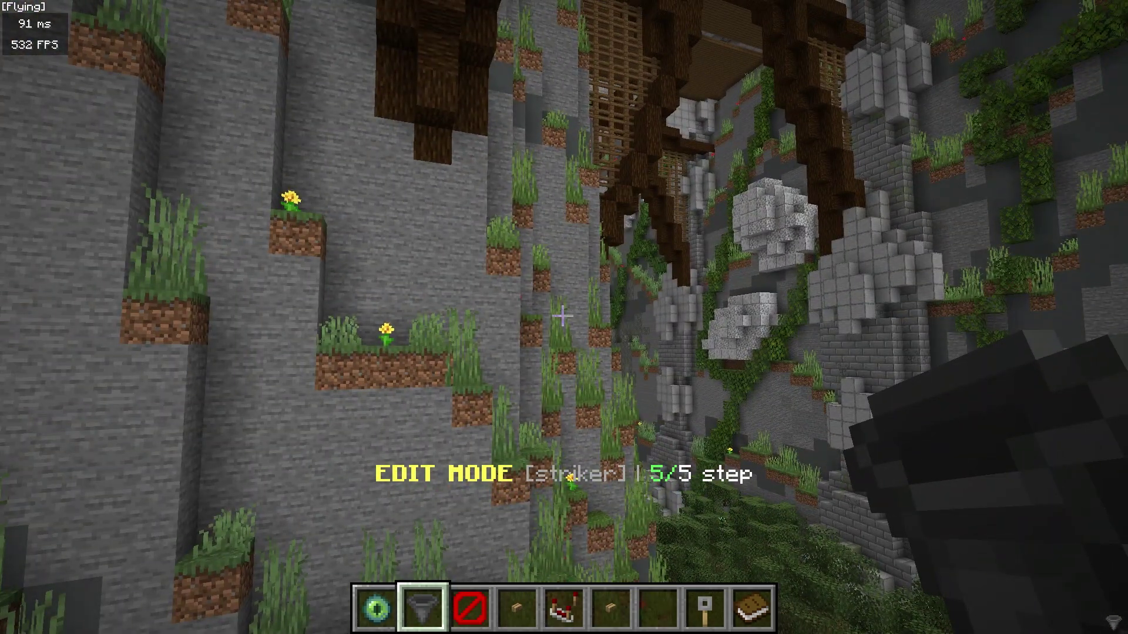
{"action": "key", "text": "3"}
- Open the current step's settings, view step 5's details in the full path list, and go to step 5 from there
{"action": "scroll", "coordinate": [563, 316], "scroll_direction": "down", "scroll_amount": 4}
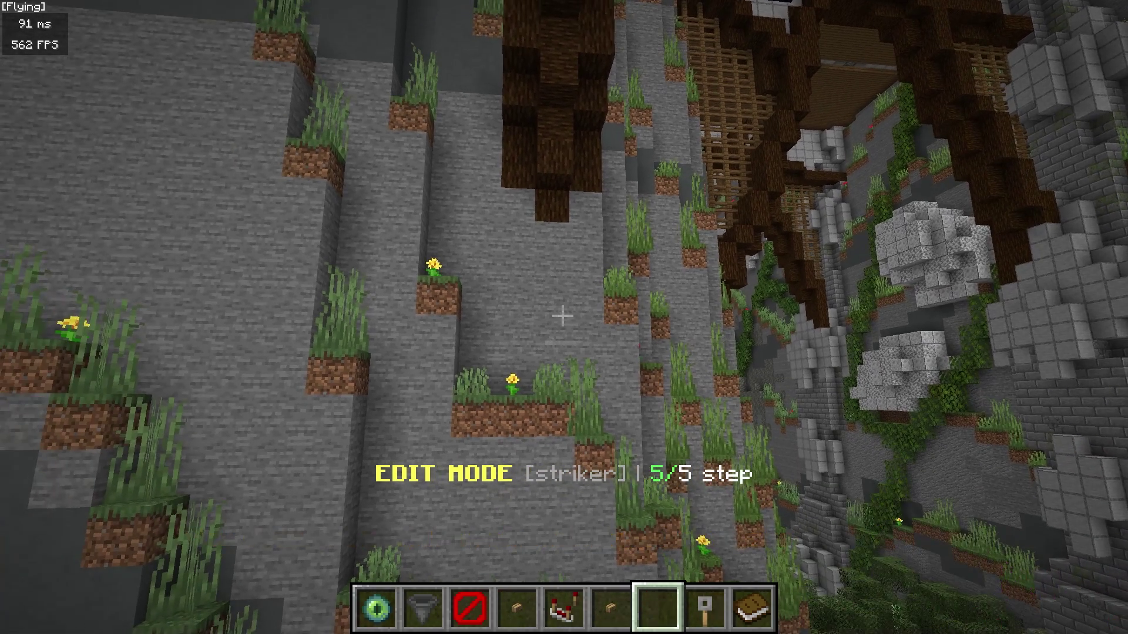
{"action": "scroll", "coordinate": [563, 316], "scroll_direction": "down", "scroll_amount": 1}
{"action": "right_click", "coordinate": [564, 317]}
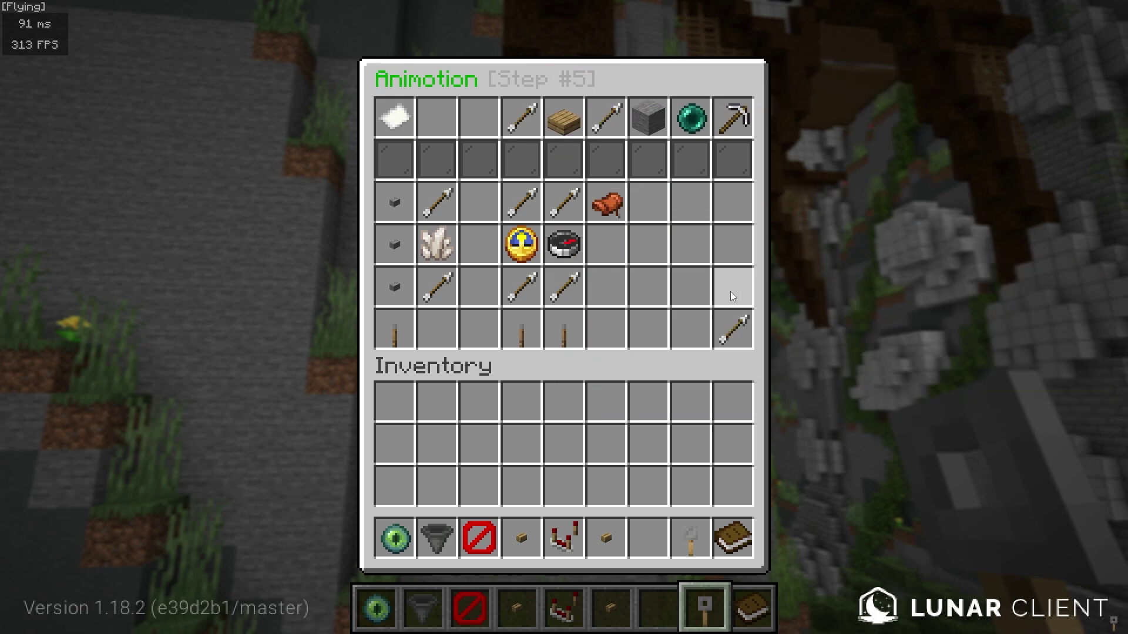
{"action": "left_click", "coordinate": [696, 137]}
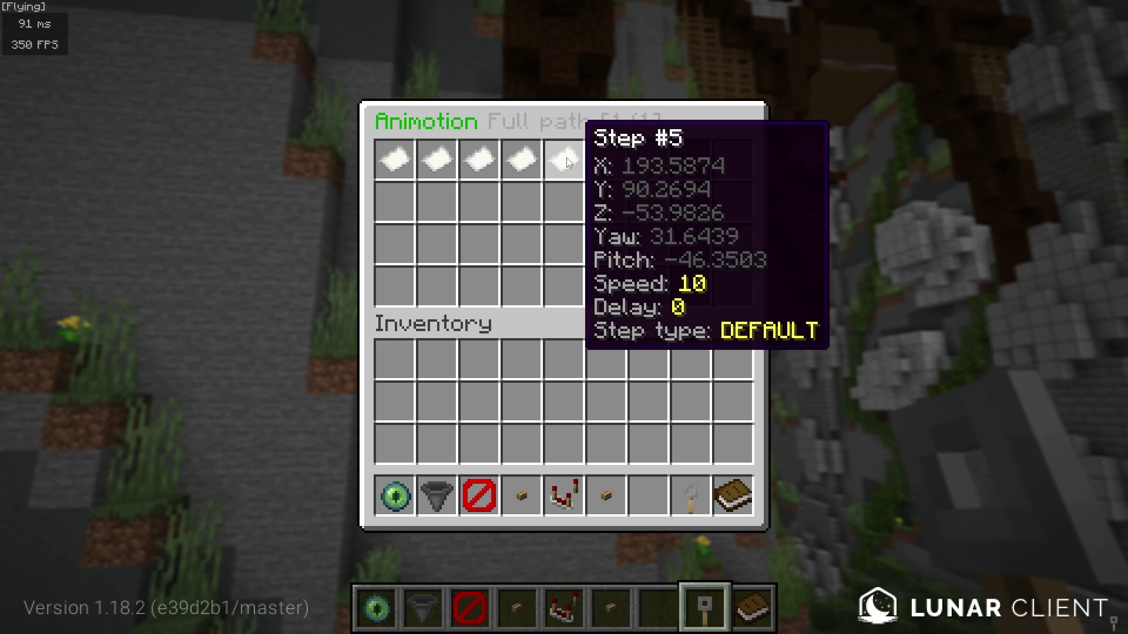
{"action": "left_click", "coordinate": [568, 162]}
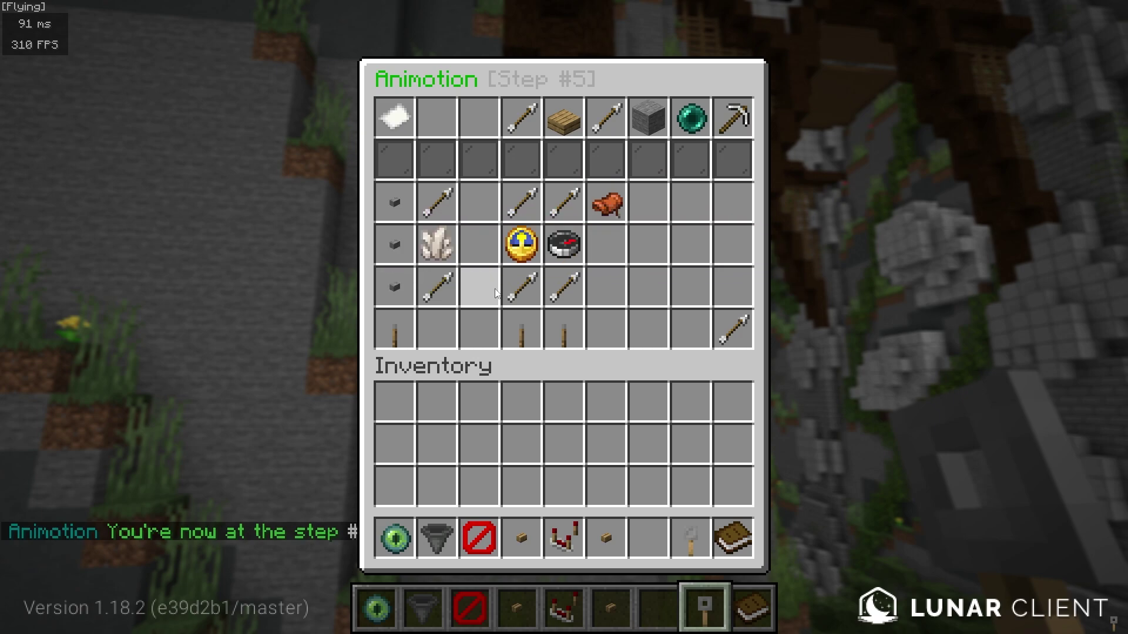